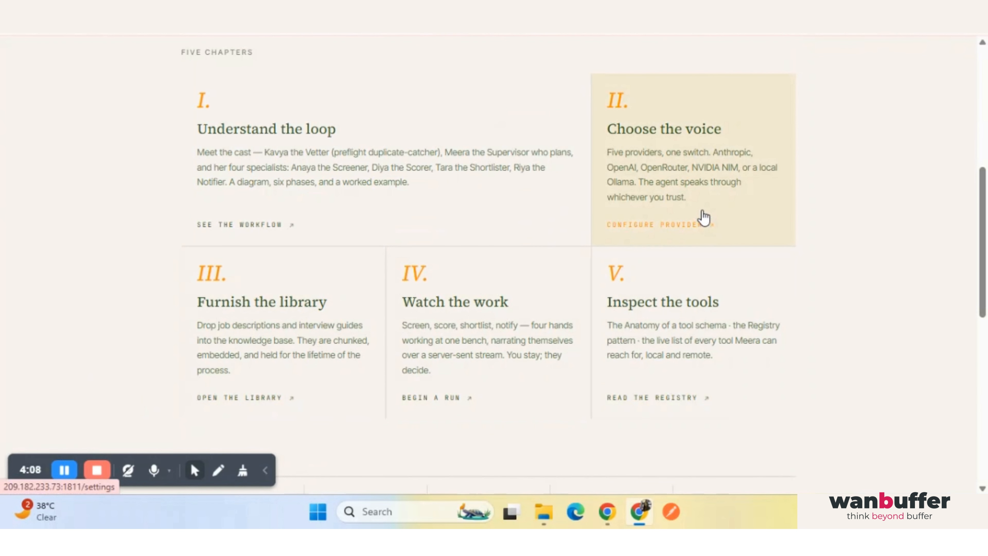
Open the Choose the voice chapter and look through the provider roster, chat model override and scoring weights.
left_click(703, 217)
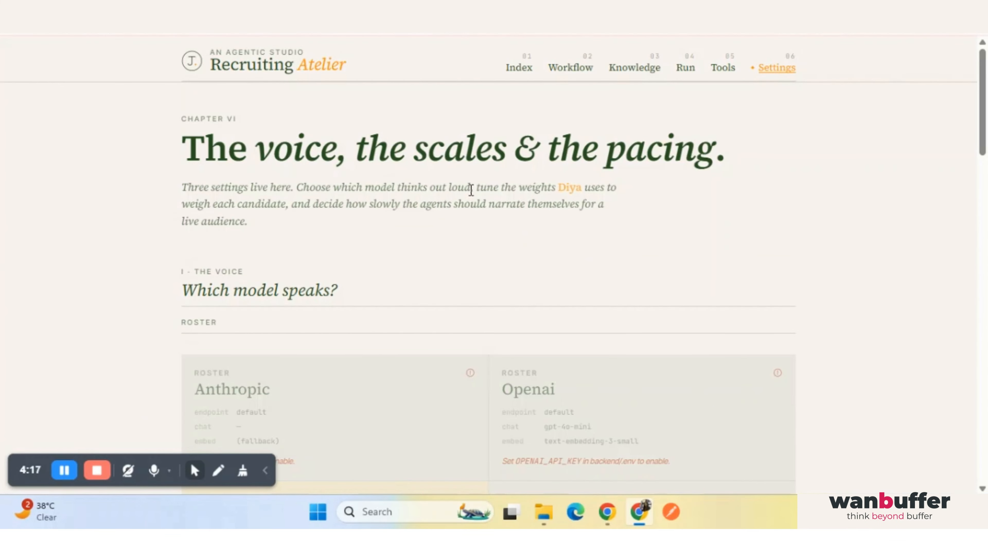
scroll(469, 196, "down", 2)
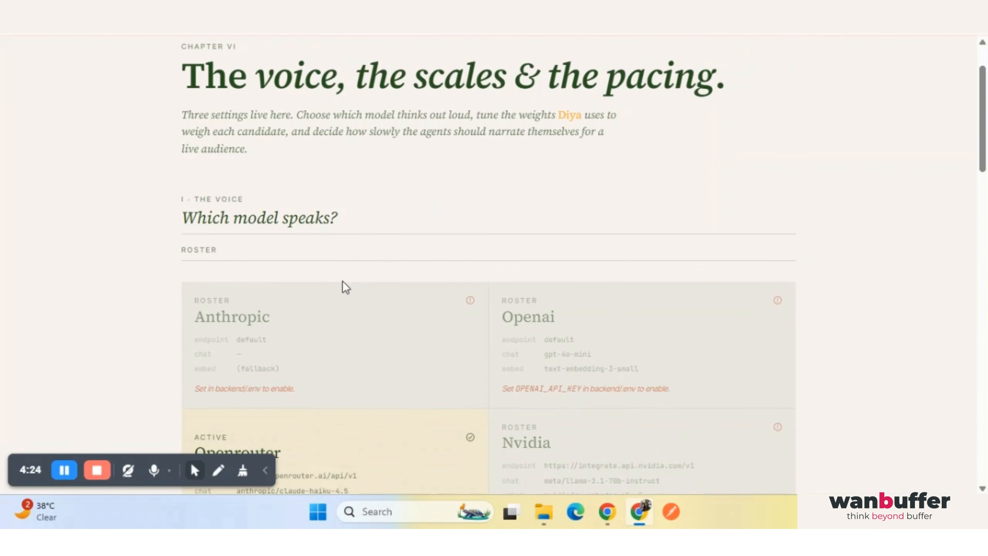
scroll(435, 320, "down", 4)
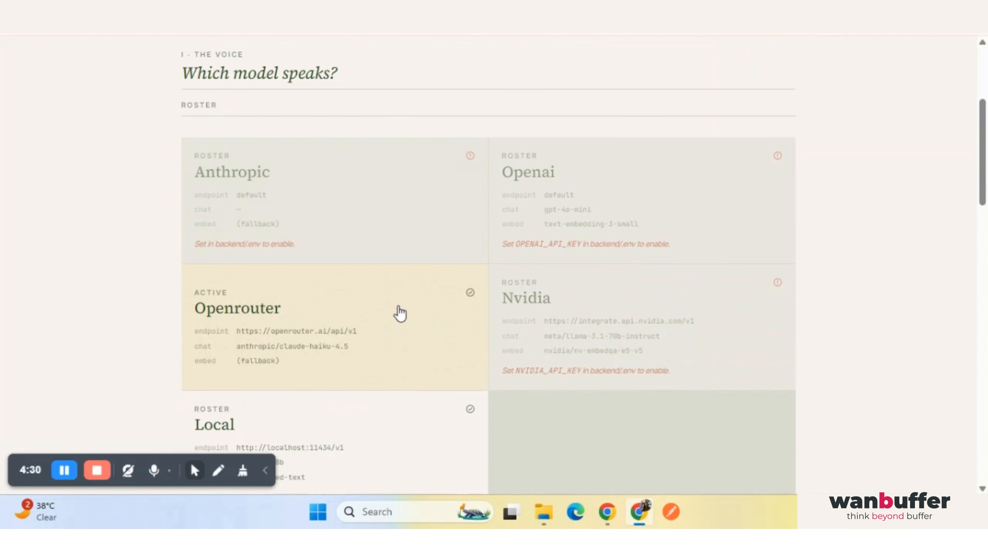
scroll(387, 327, "down", 2)
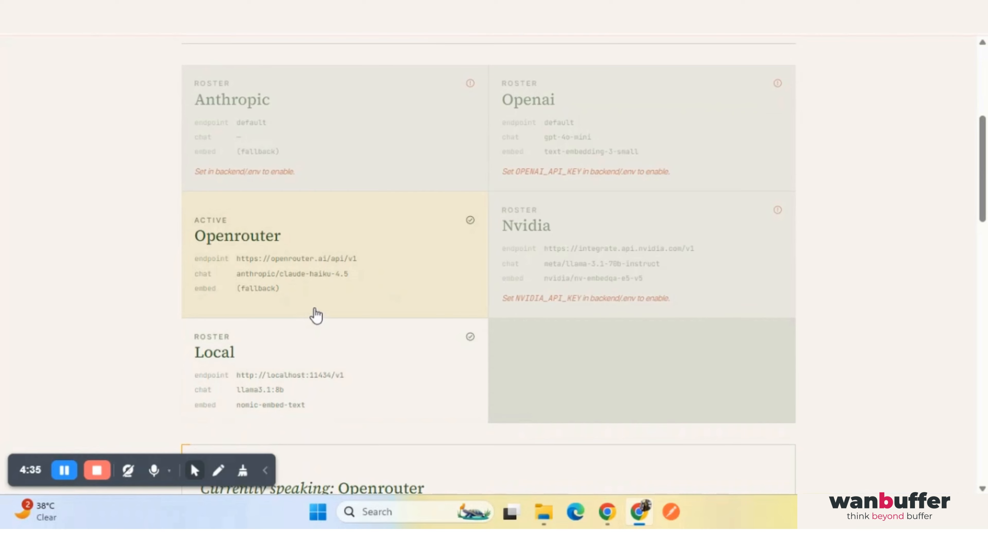
scroll(355, 315, "down", 2)
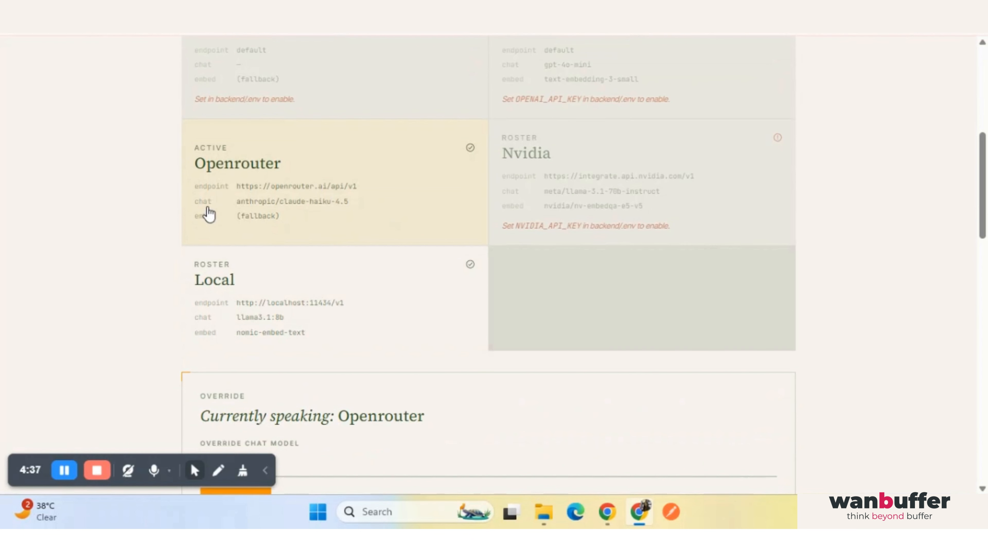
scroll(209, 214, "down", 6)
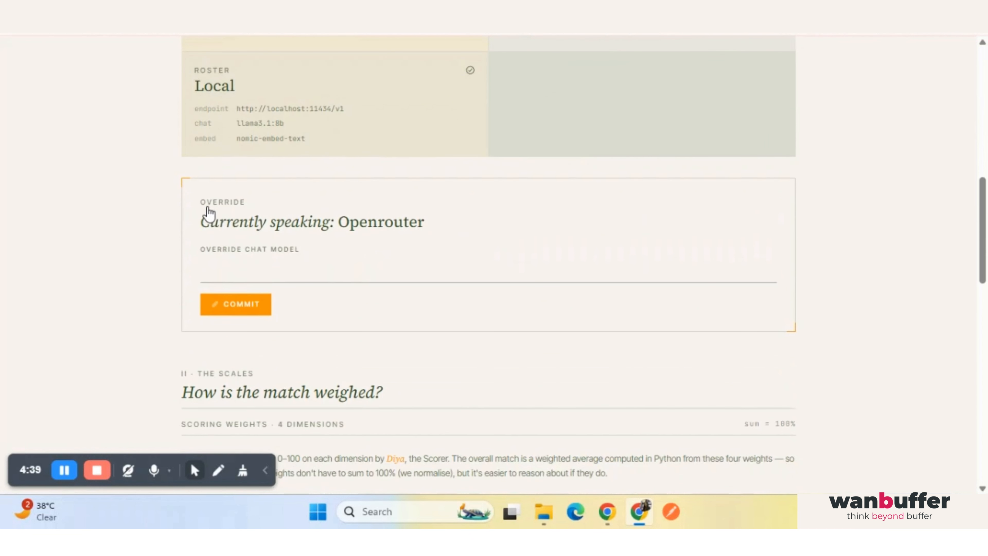
scroll(209, 207, "down", 3)
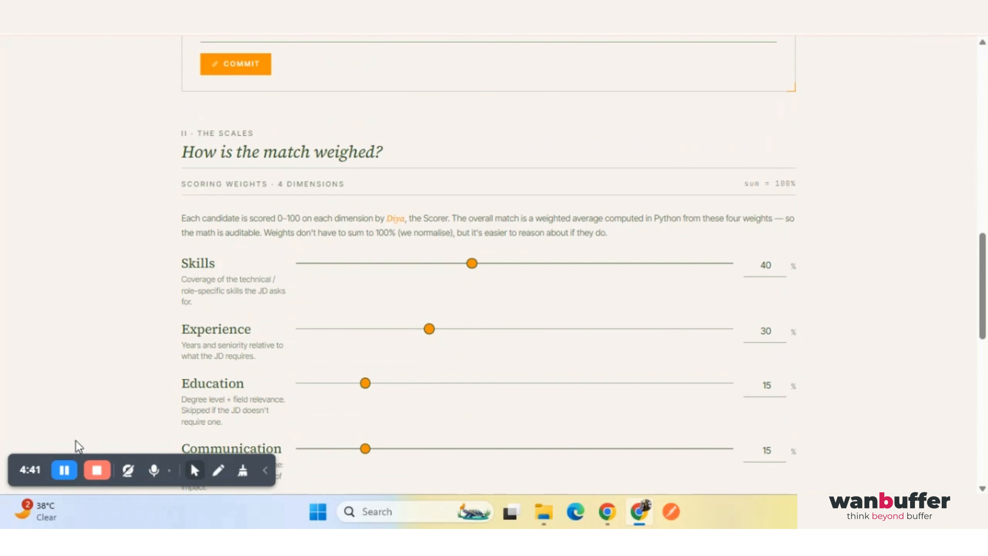
left_click(62, 470)
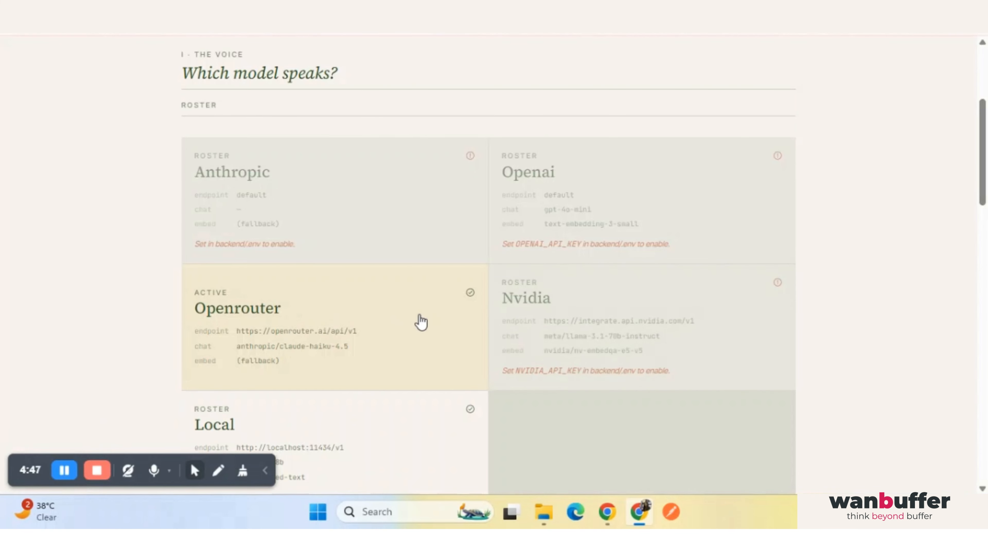
Examine the roster's Openrouter and Local providers, the override section, and the four scoring weight dimensions.
scroll(421, 321, "down", 3)
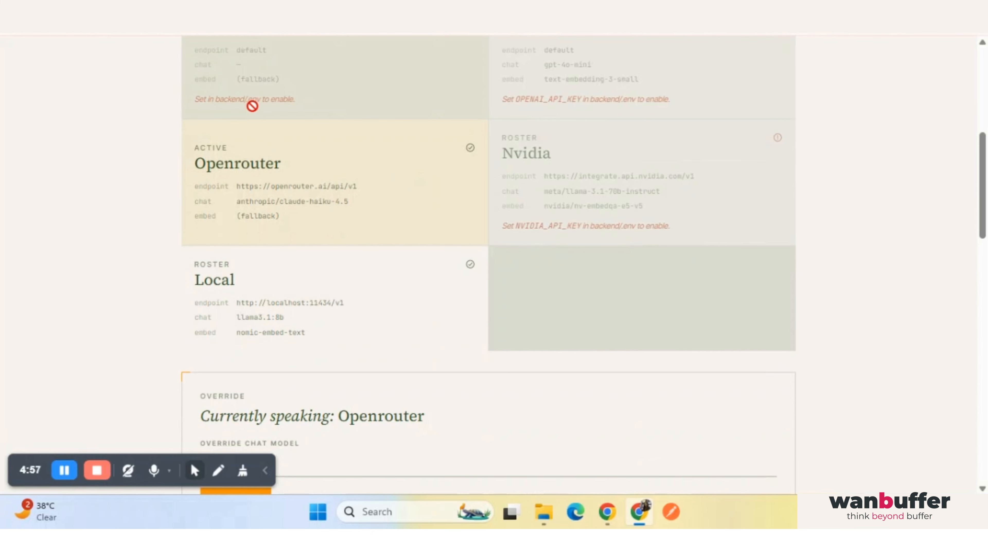
scroll(443, 273, "down", 5)
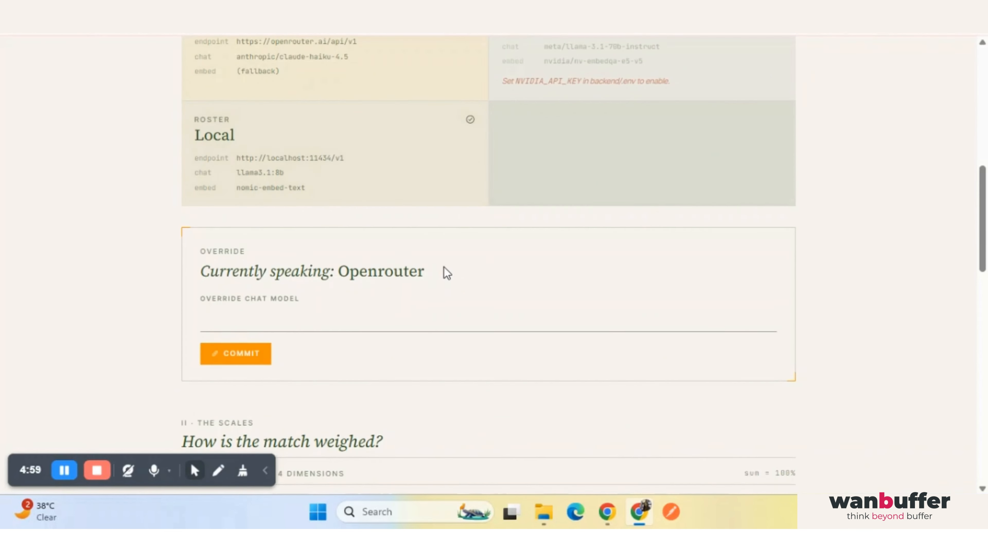
scroll(443, 273, "down", 3)
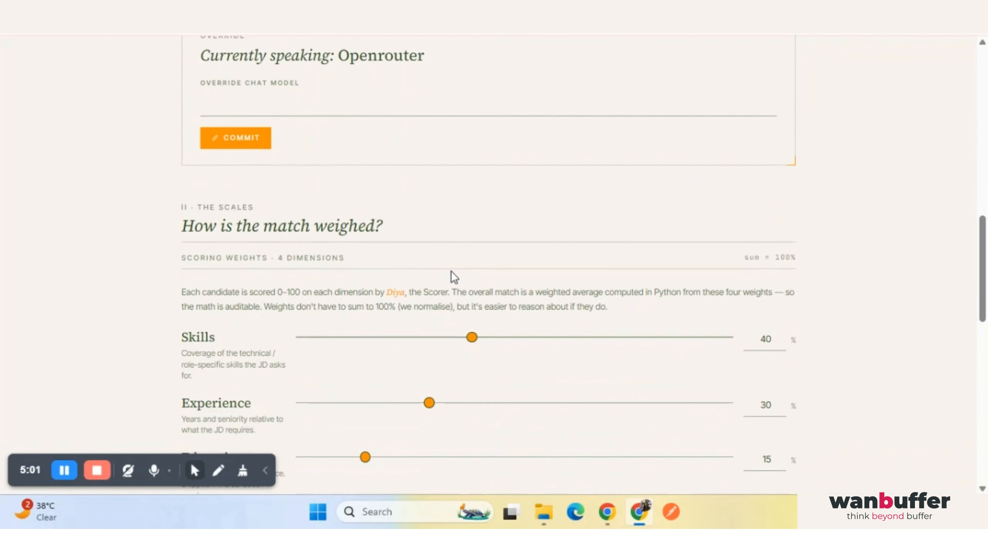
scroll(435, 280, "down", 2)
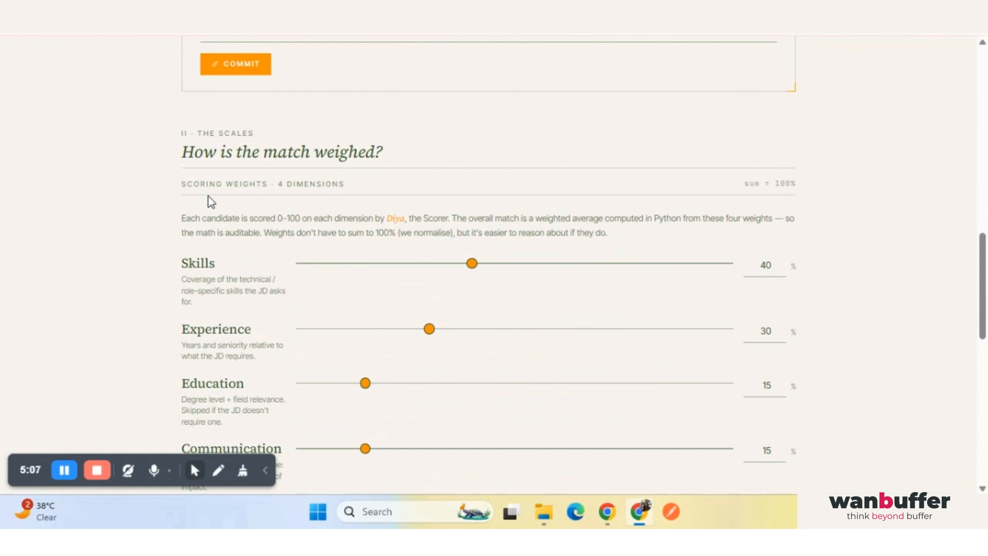
scroll(261, 215, "down", 2)
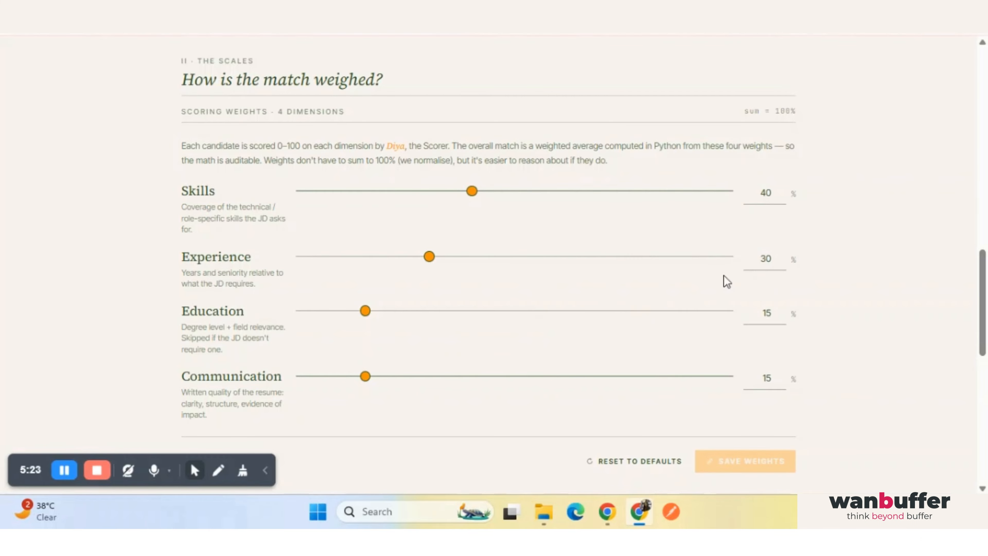
Examine the agent pacing settings, including the pause presets and the fine-tune control.
scroll(470, 264, "down", 7)
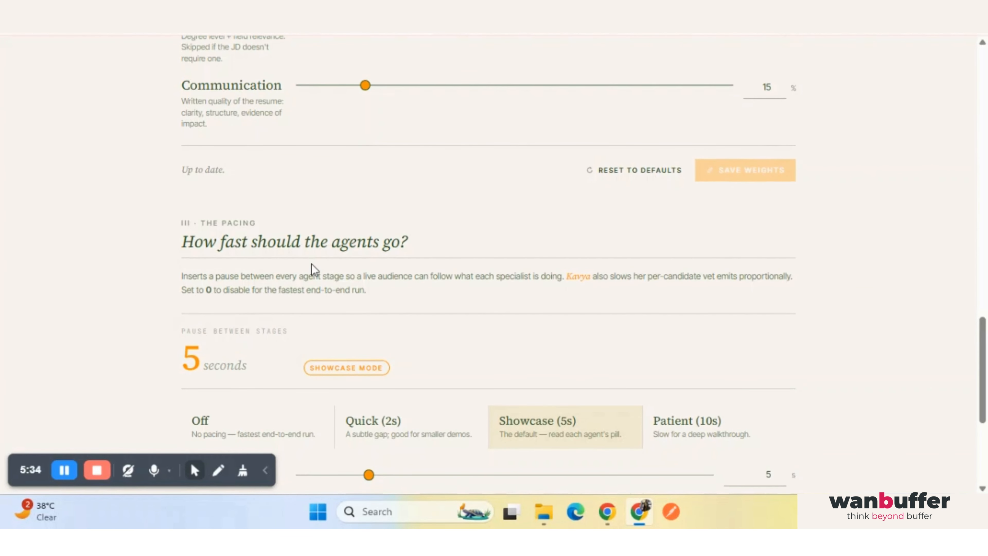
scroll(314, 269, "down", 2)
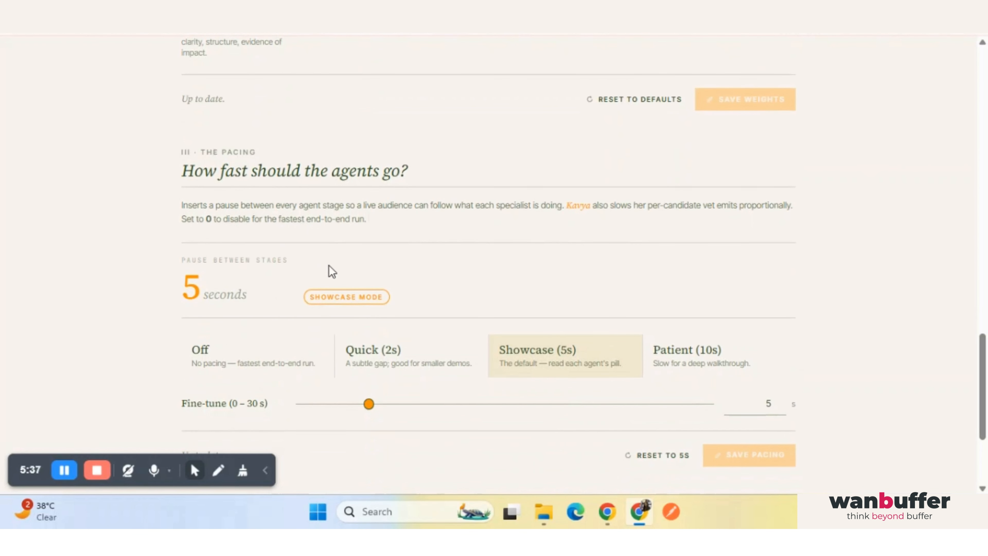
scroll(421, 287, "down", 5)
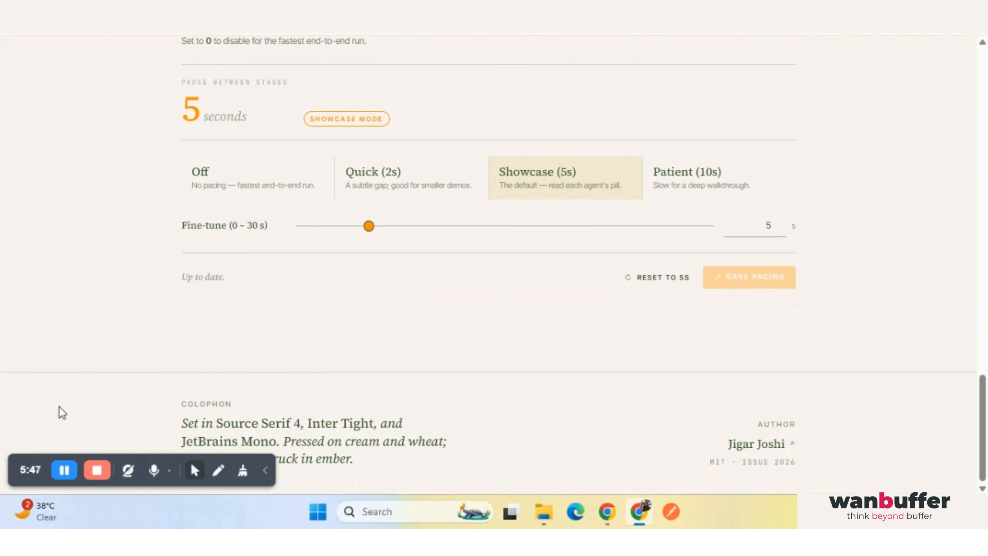
right_click(67, 470)
left_click(65, 472)
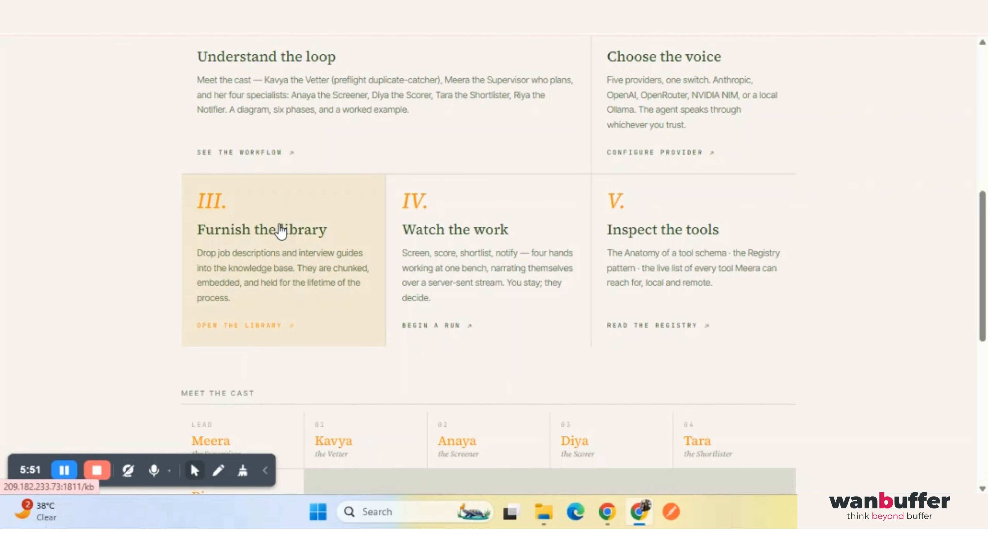
Open the Furnish the library chapter and examine the document upload area and the job descriptions on the shelf.
left_click(282, 231)
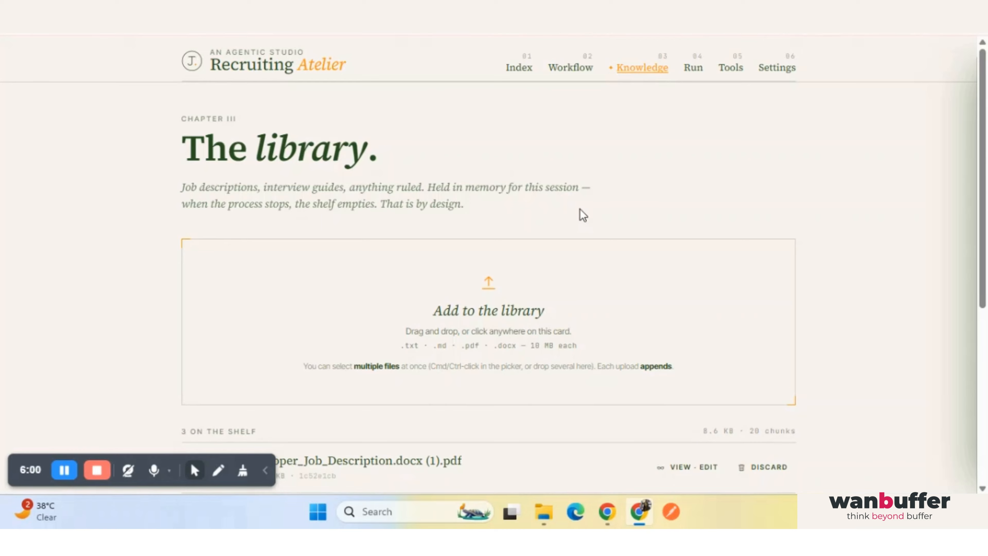
scroll(581, 212, "down", 2)
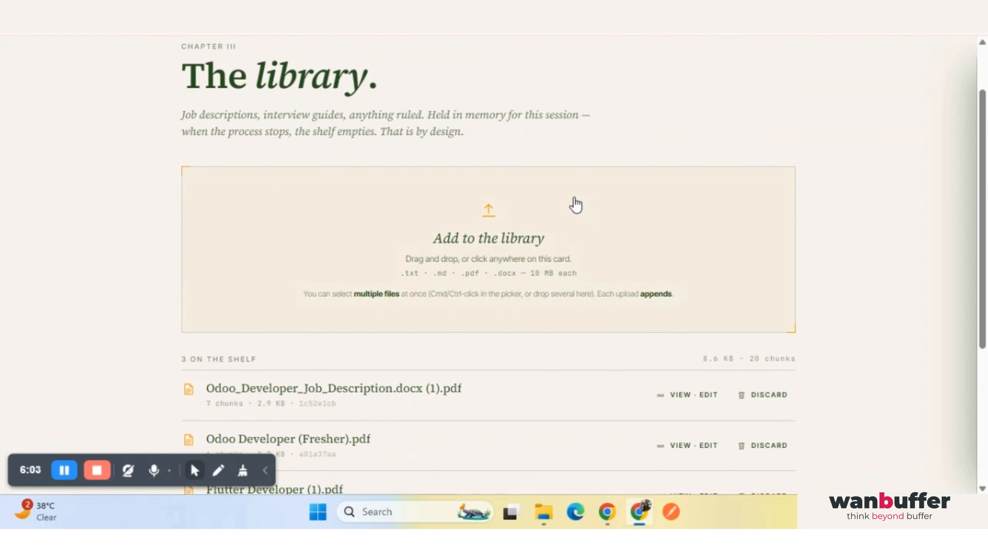
scroll(556, 194, "down", 2)
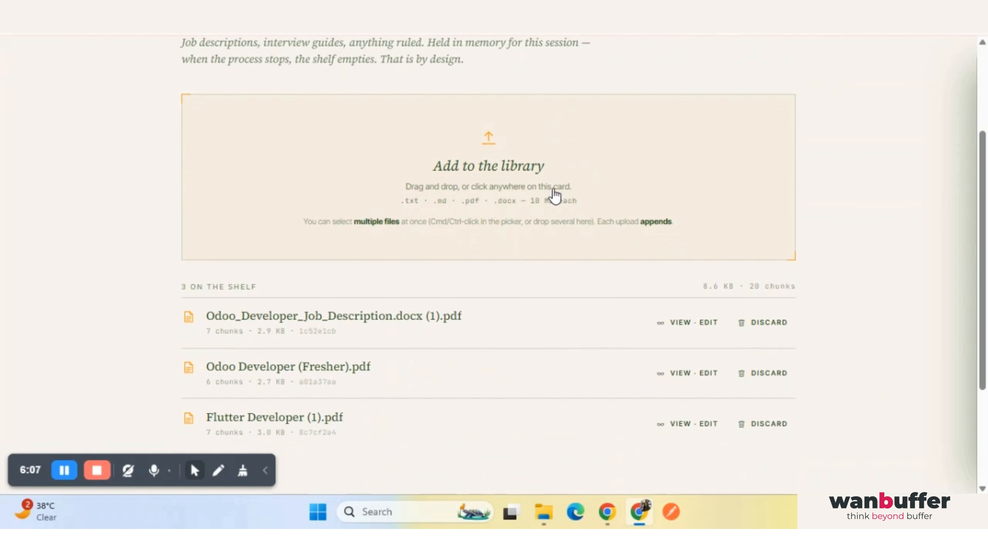
scroll(555, 197, "up", 2)
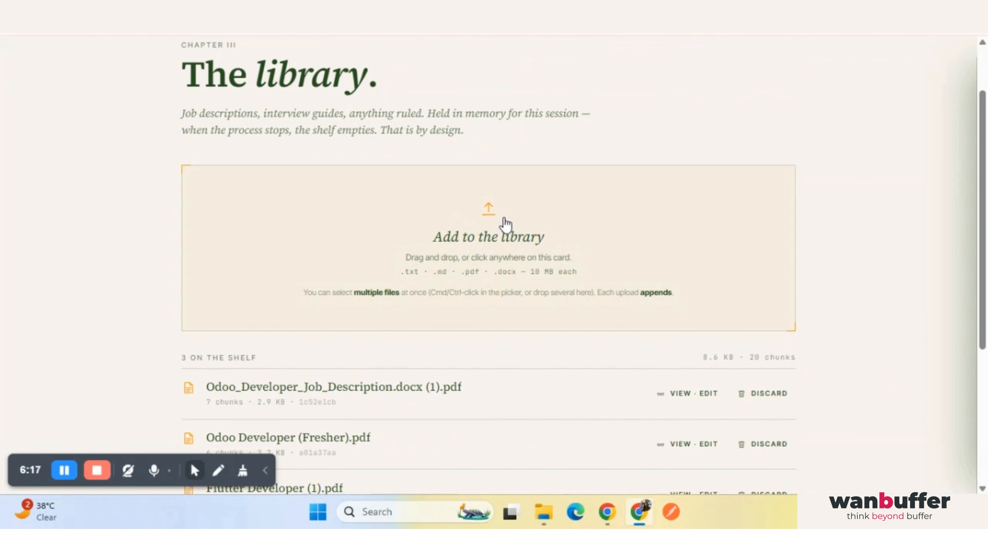
scroll(506, 224, "down", 5)
scroll(505, 223, "down", 1)
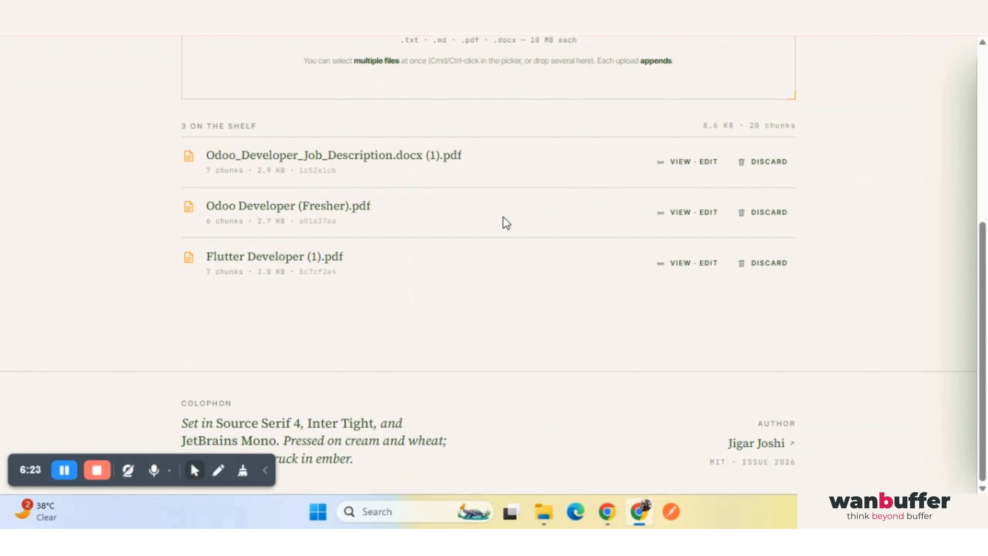
scroll(508, 224, "up", 2)
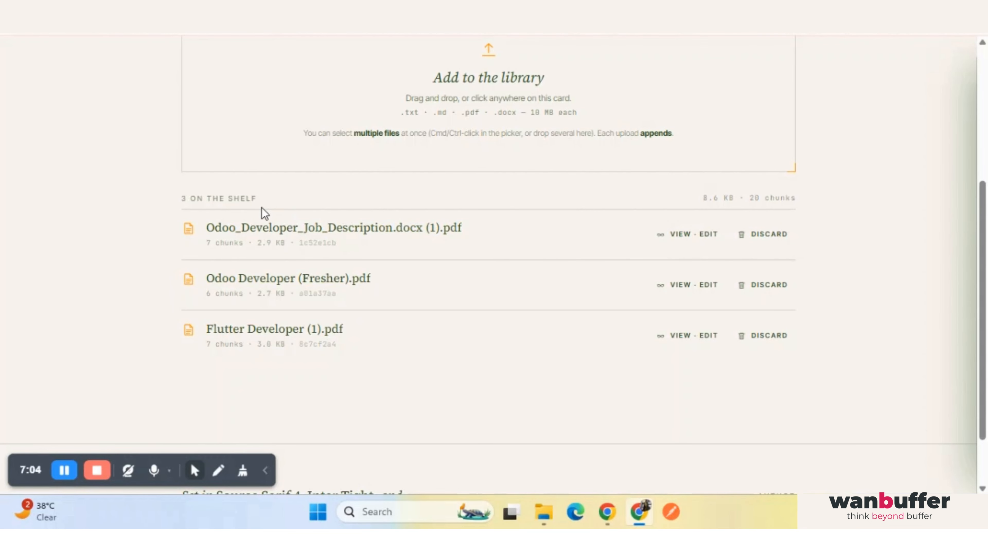
left_click(68, 471)
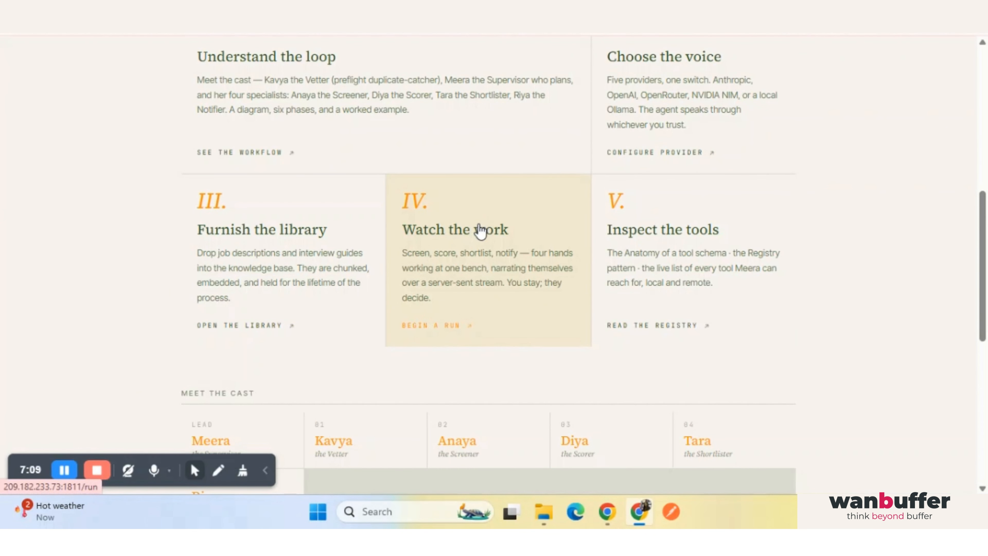
Open the Watch the work chapter and examine the job description selector, CV upload area and past scans section.
left_click(492, 249)
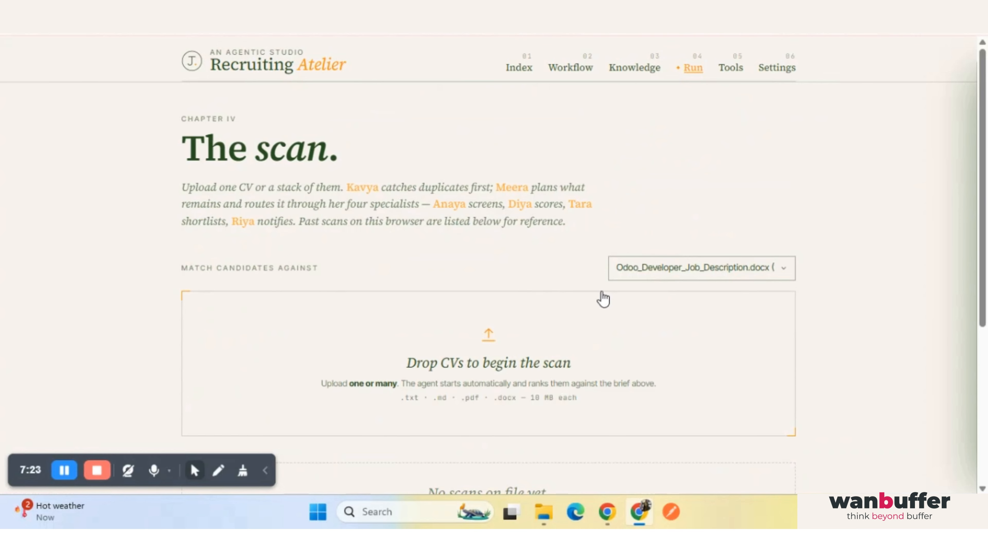
scroll(563, 293, "down", 3)
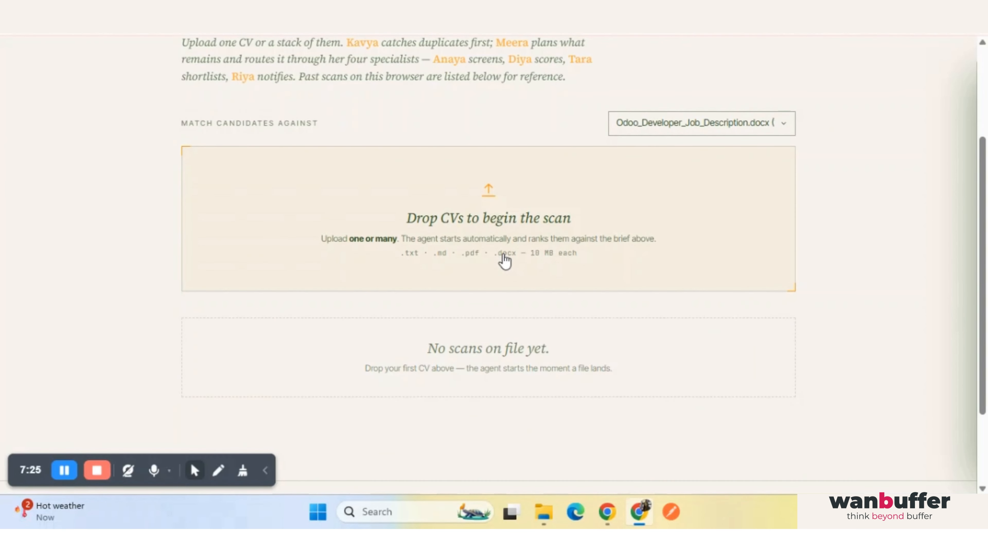
scroll(498, 249, "down", 2)
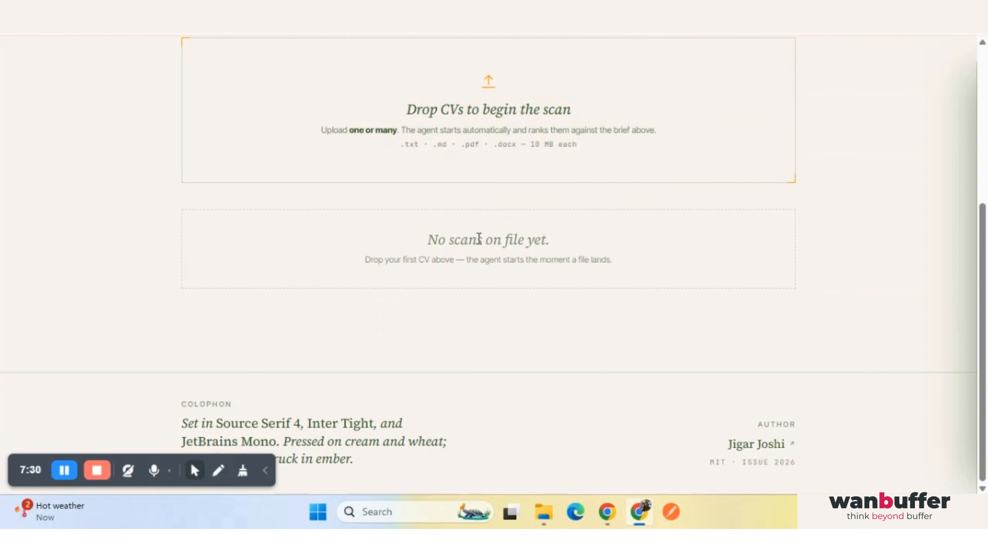
scroll(479, 238, "up", 3)
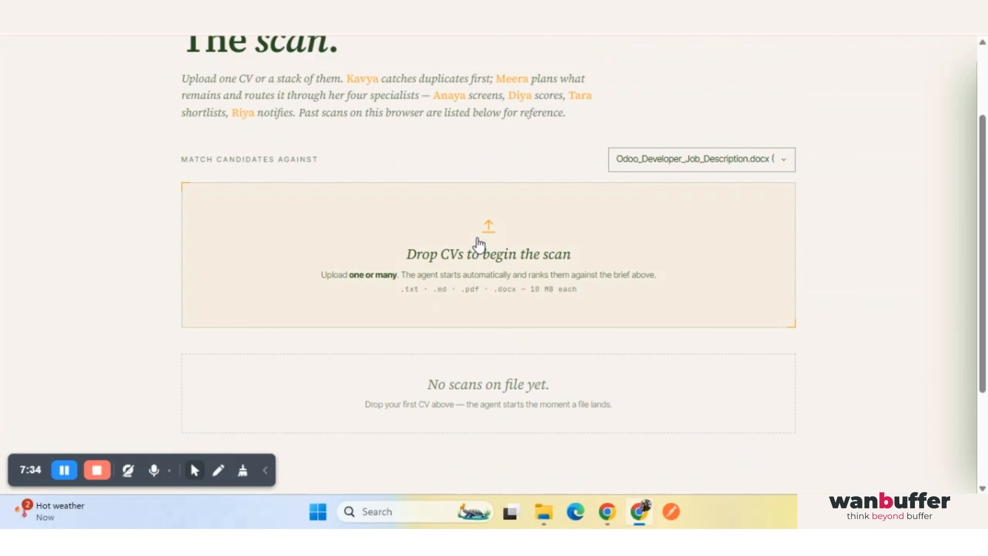
scroll(479, 243, "up", 3)
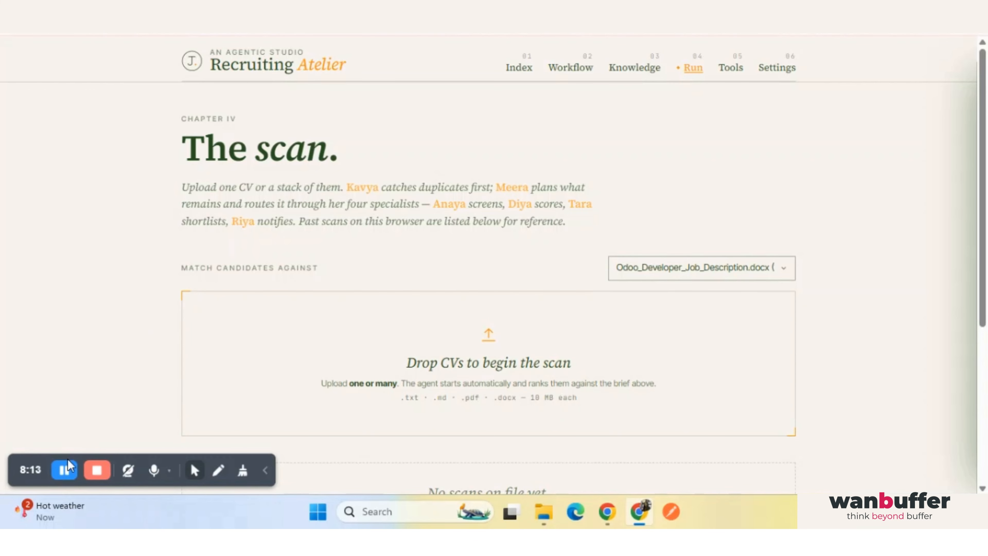
left_click(65, 470)
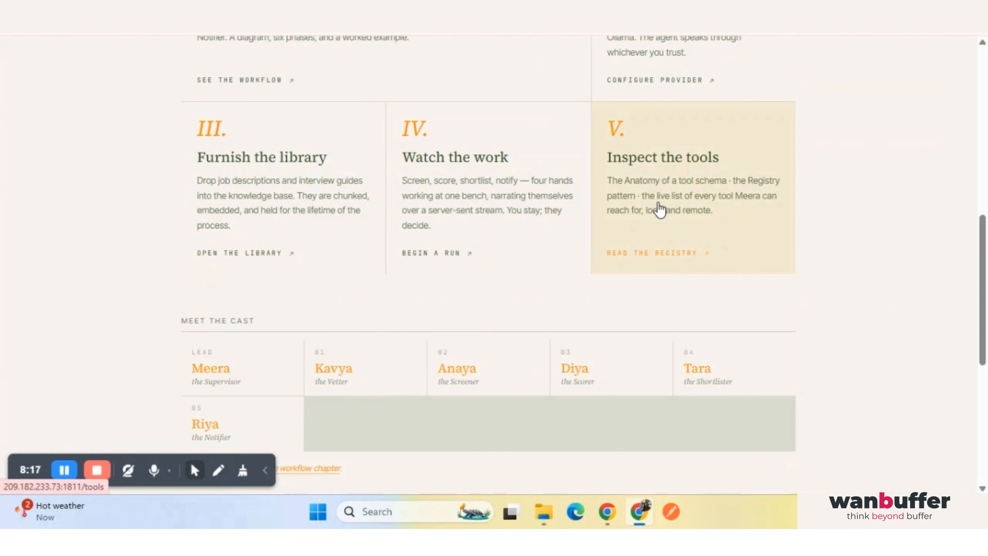
Open the Inspect the tools chapter and read the anatomy of a tool schema down to the registry pattern section.
left_click(663, 214)
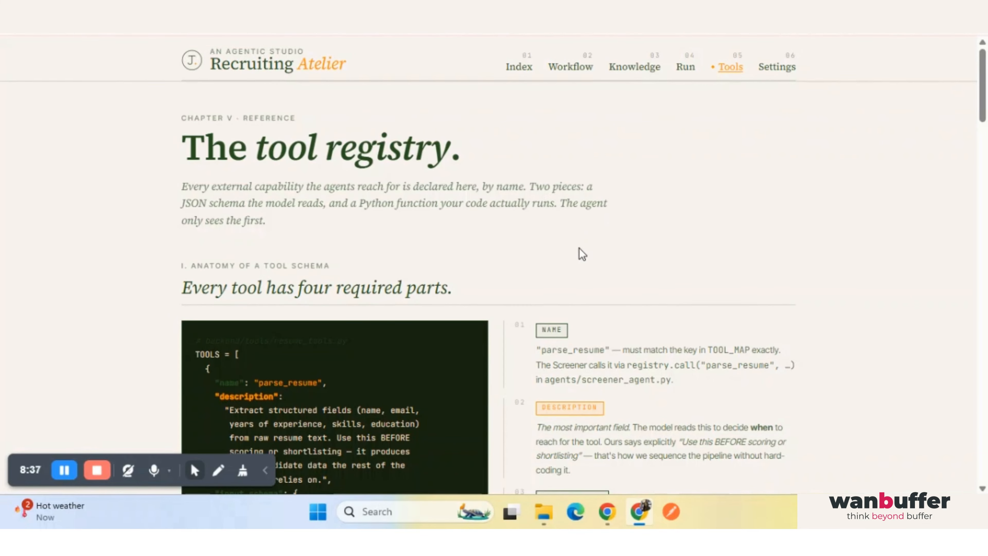
scroll(579, 249, "down", 2)
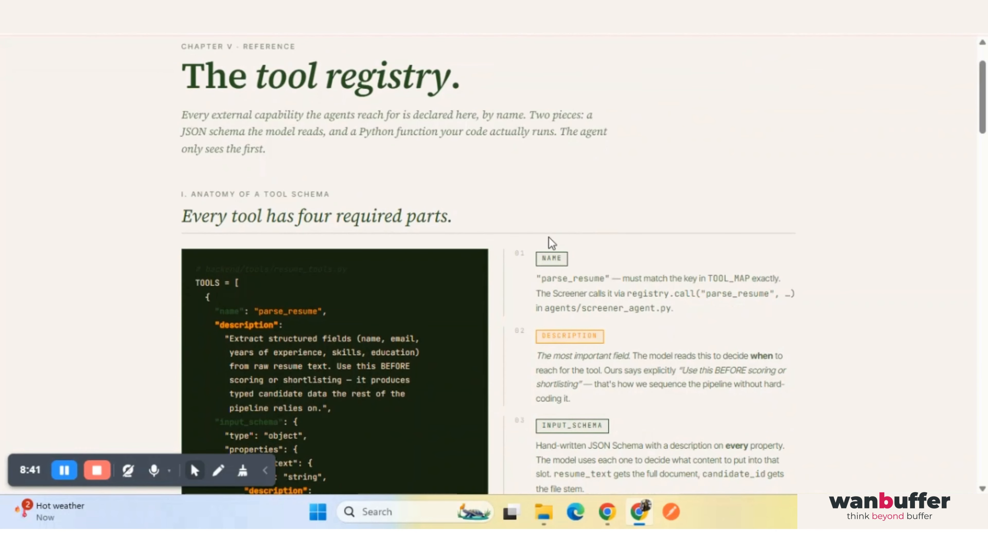
scroll(549, 243, "down", 4)
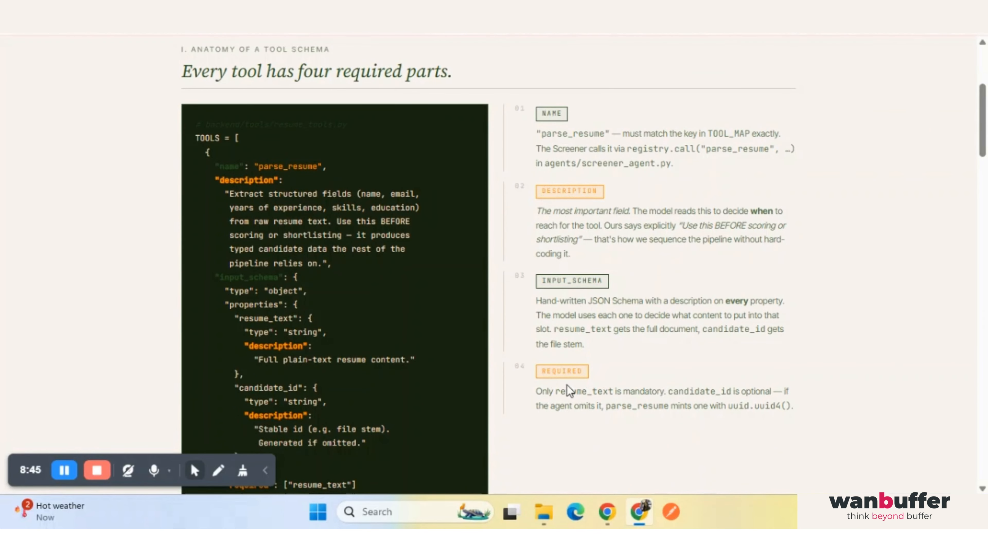
scroll(567, 385, "down", 5)
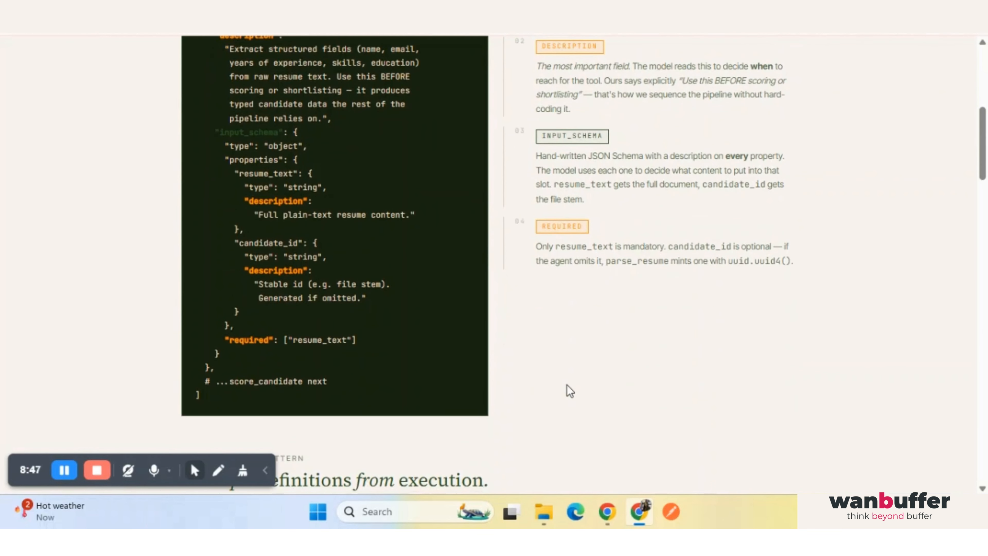
scroll(543, 353, "down", 2)
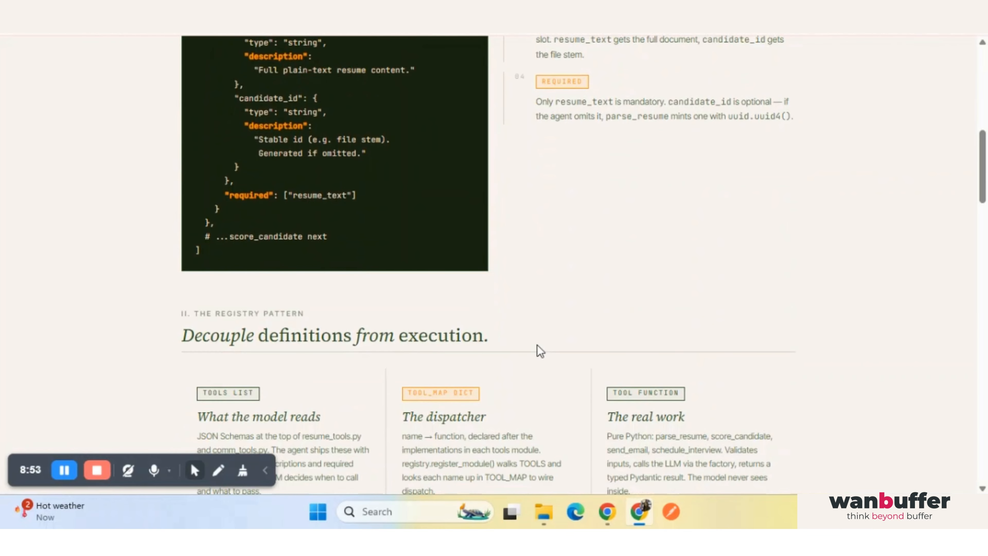
Read the registry pattern section, covering the tools list, dispatcher, tool functions and code sample, down to the live registry.
scroll(537, 344, "down", 3)
scroll(452, 323, "down", 15)
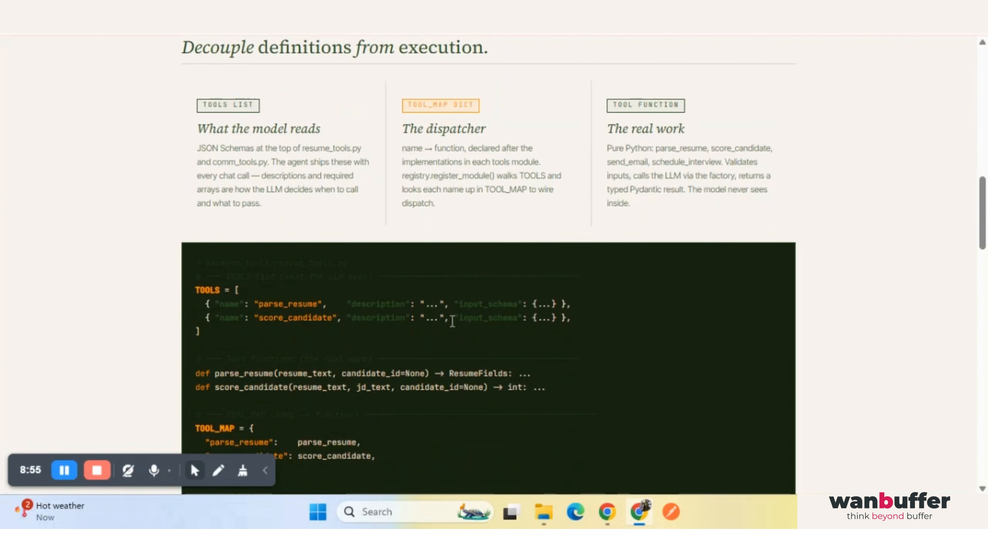
scroll(454, 327, "down", 3)
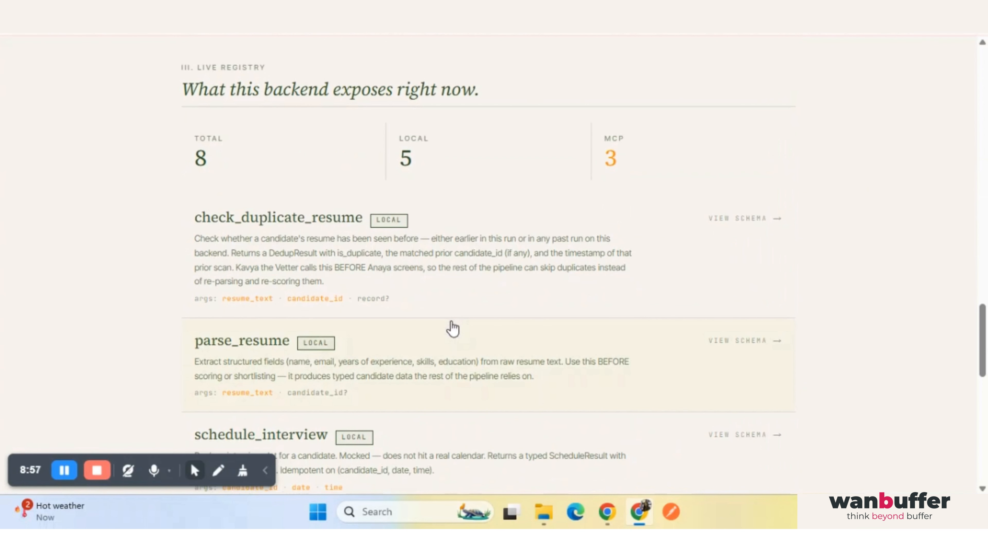
Examine the local and MCP remote tools in the live registry, from check_duplicate_resume to email_send, then review the list back up to parse_resume.
scroll(451, 328, "down", 2)
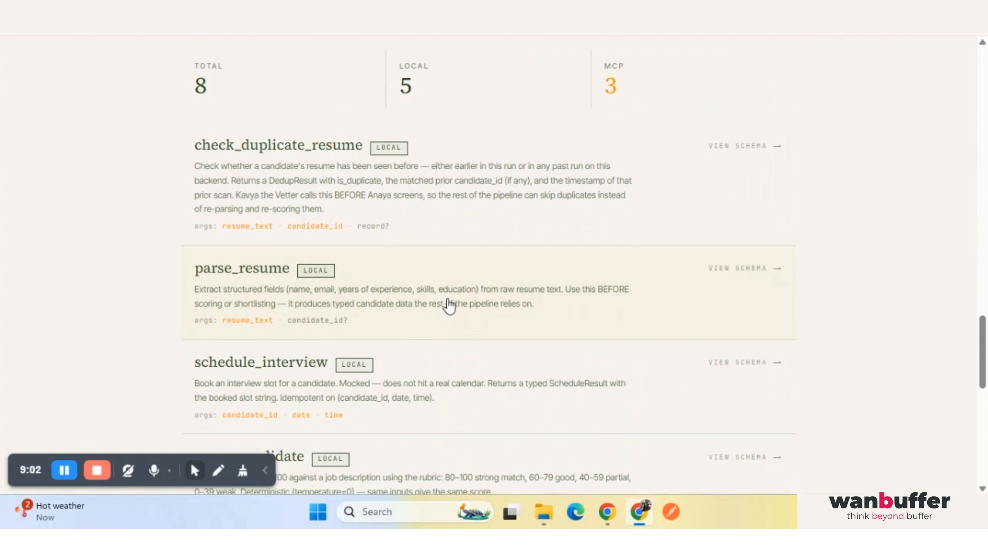
scroll(450, 305, "down", 2)
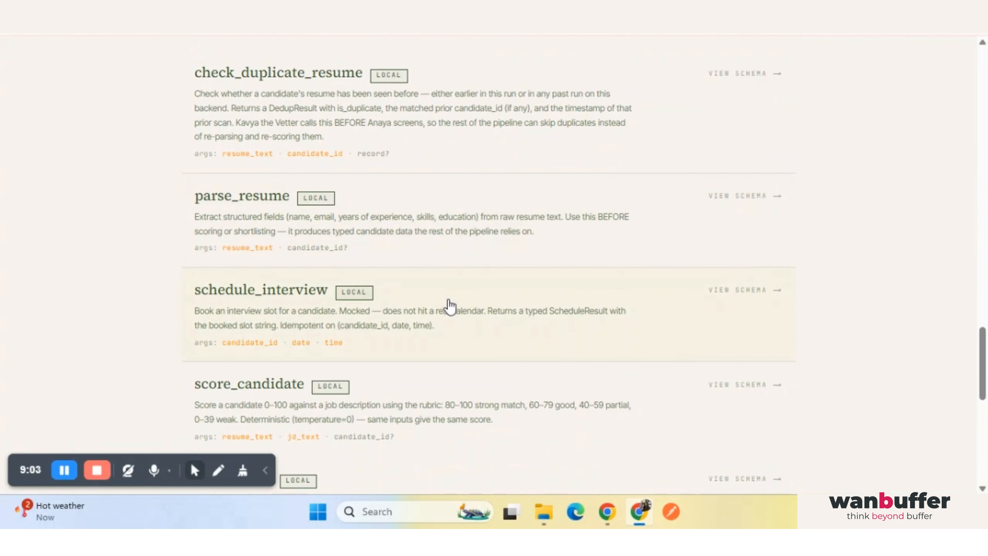
scroll(450, 305, "down", 6)
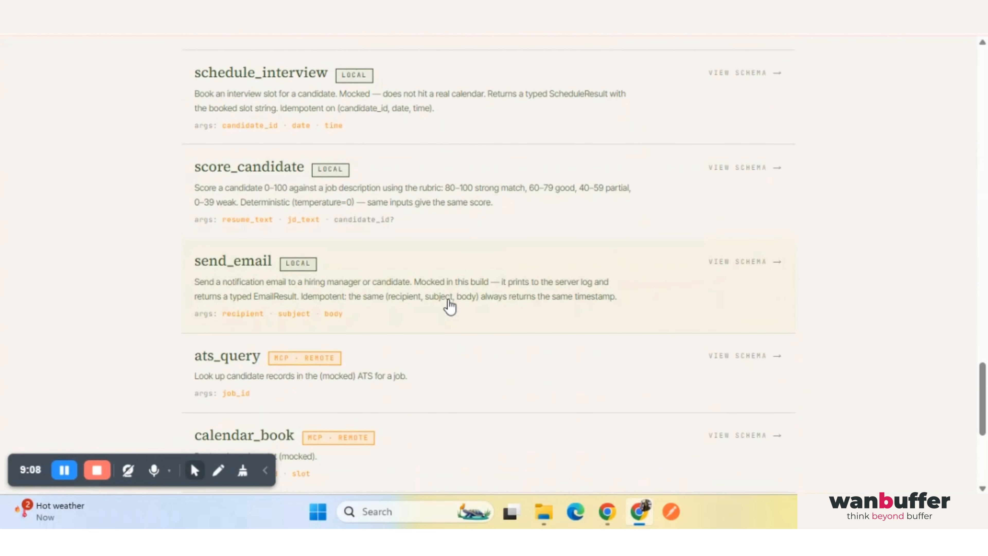
scroll(450, 306, "down", 1)
scroll(450, 307, "down", 4)
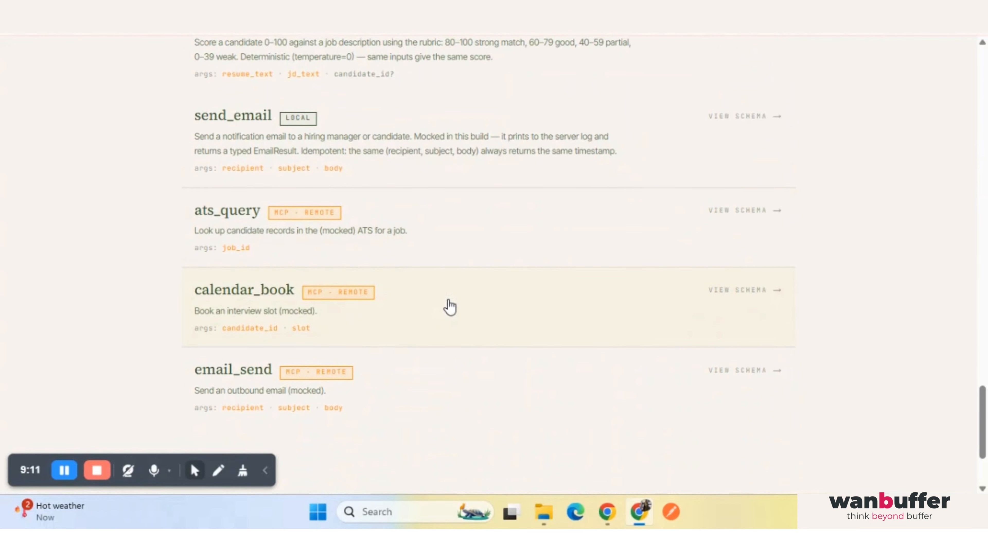
scroll(450, 306, "down", 4)
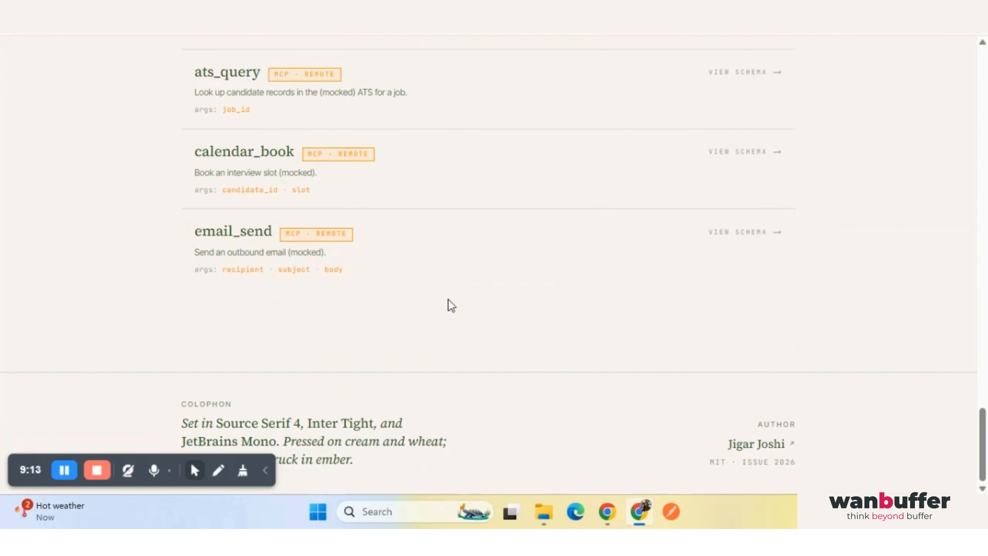
scroll(450, 307, "up", 4)
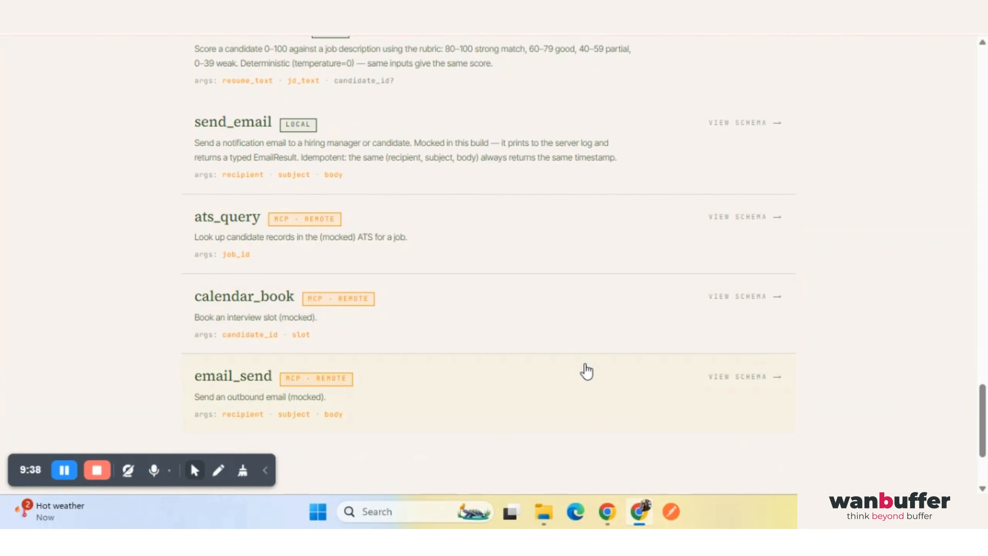
scroll(587, 372, "up", 2)
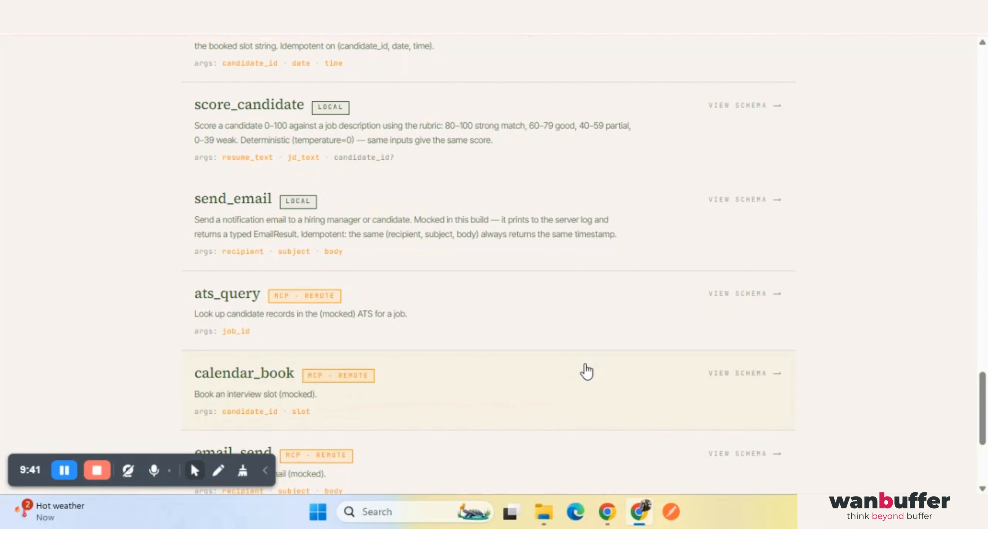
scroll(587, 372, "up", 4)
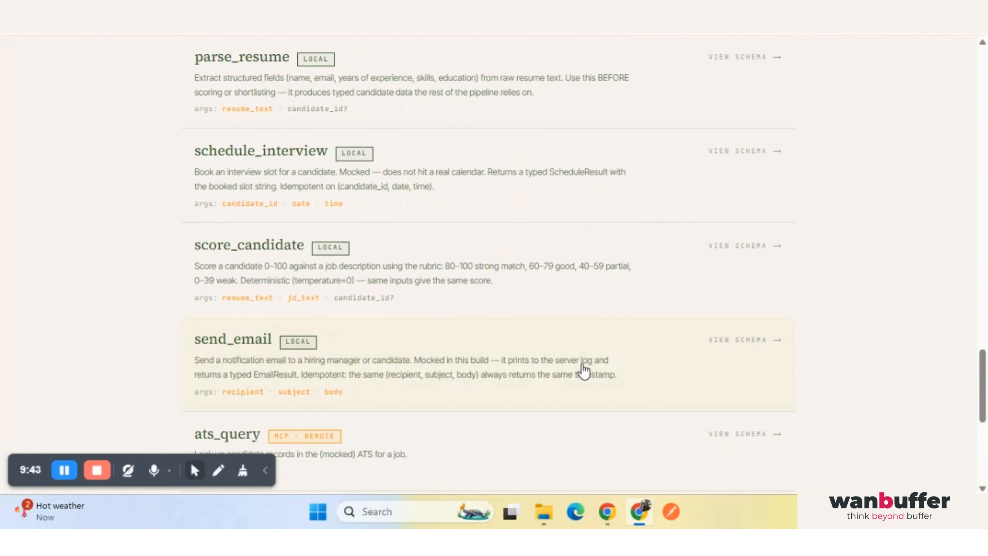